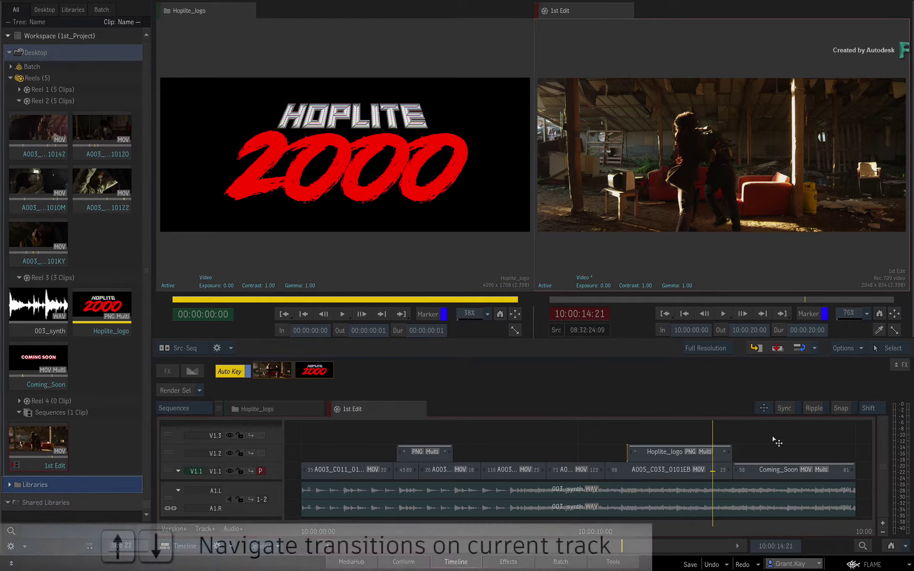
Step the positioner back through the transitions on track V1.1 to the first cut at 10:00:03:08
key("Up")
key("Up")
key("Up")
key("Up")
key("Up")
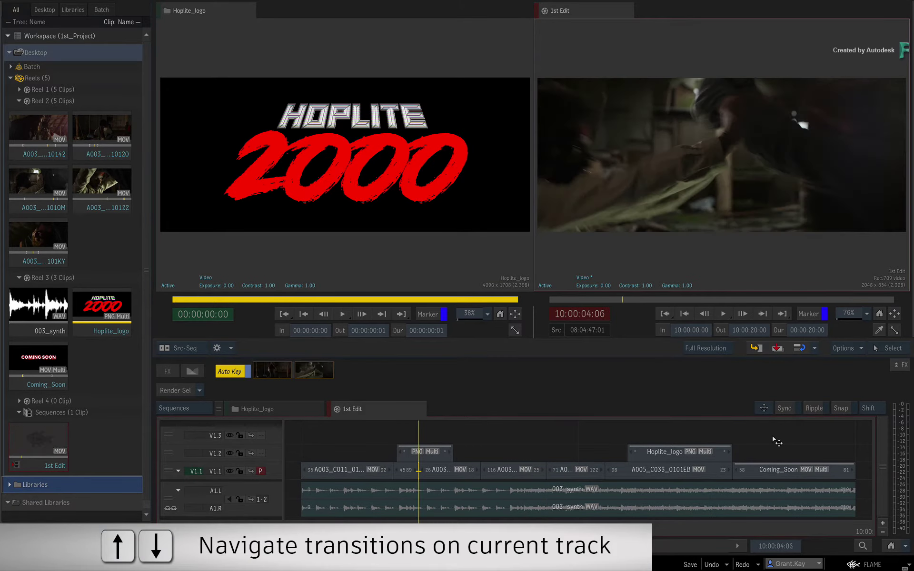
Make V1.2 the current track and step through its transitions to the Hoplite_logo clip's start and back to the FIGHT title's start
key("shift+Up")
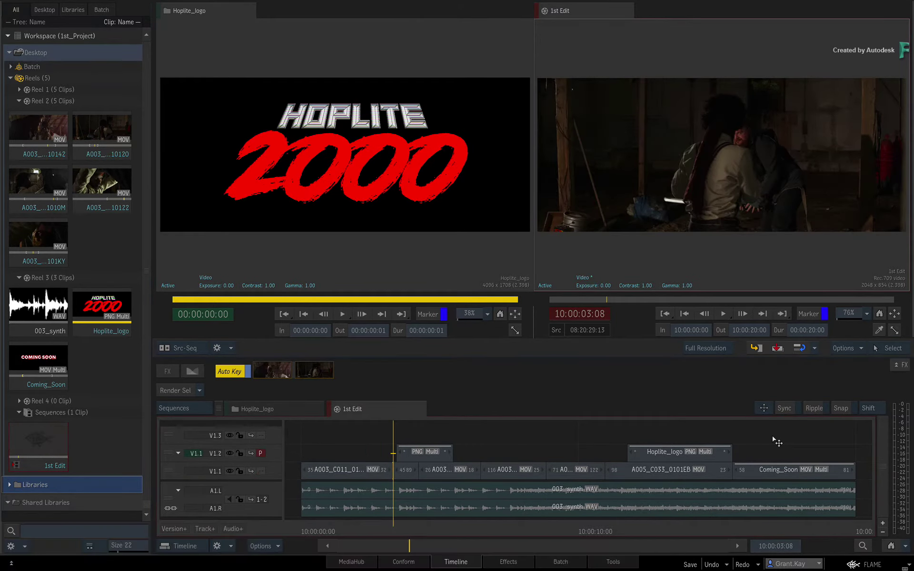
key("Down")
key("Down")
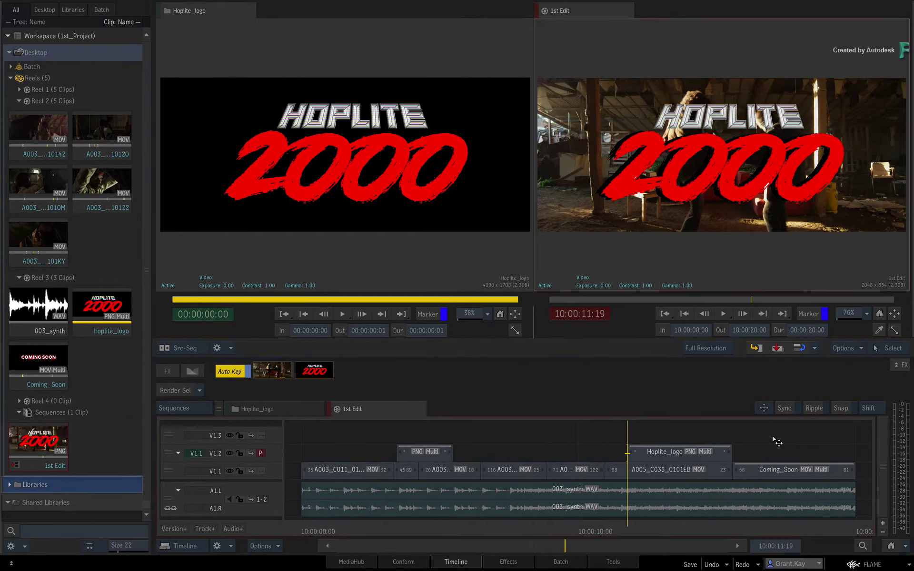
key("Up")
key("Up")
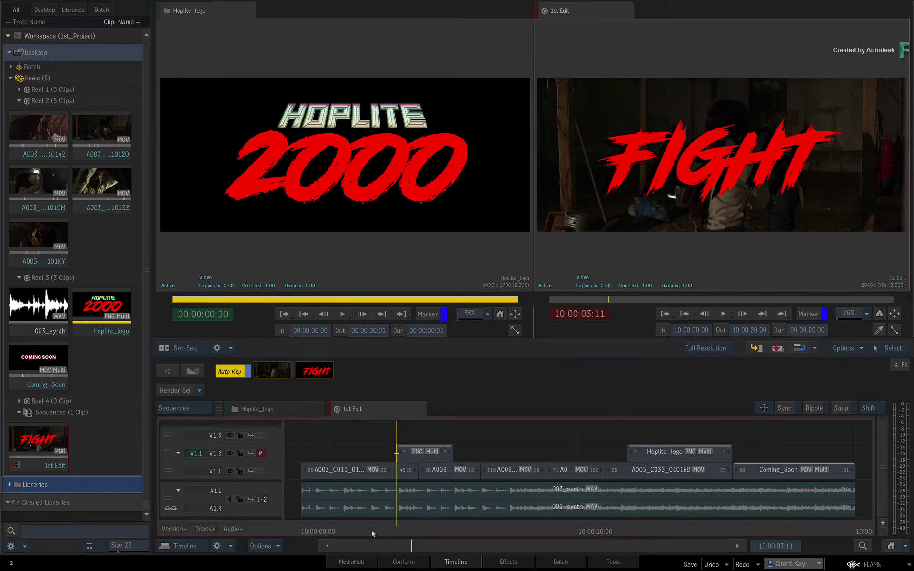
Park the positioner at 10:00:01:12 and step forward through the transitions on all tracks to the start of the Hoplite_logo clip
left_click(343, 528)
left_click(342, 527)
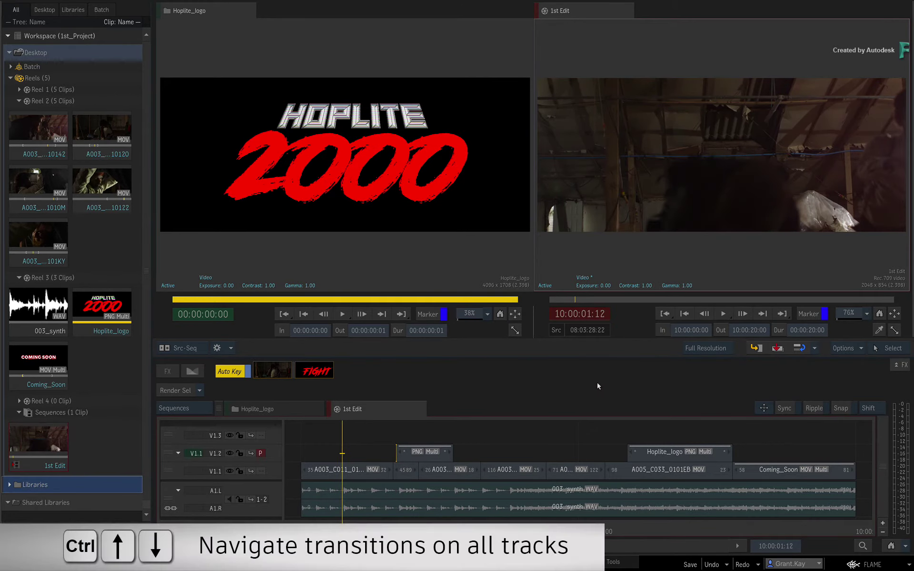
key("ctrl+Down")
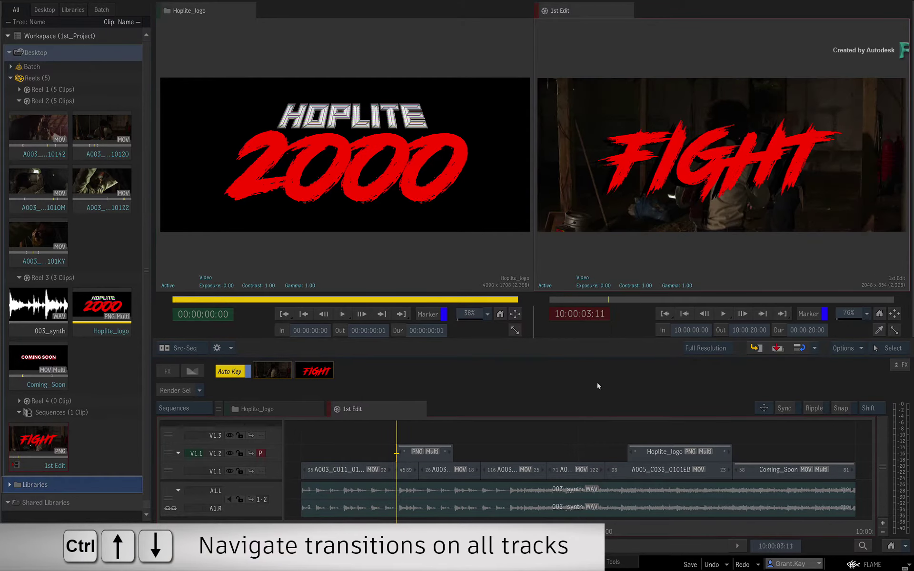
key("ctrl+Down")
key("ctrl+Down")
key("ctrl+Down")
key("ctrl+Down")
key("ctrl+Down")
key("ctrl+Down")
key("ctrl+Down")
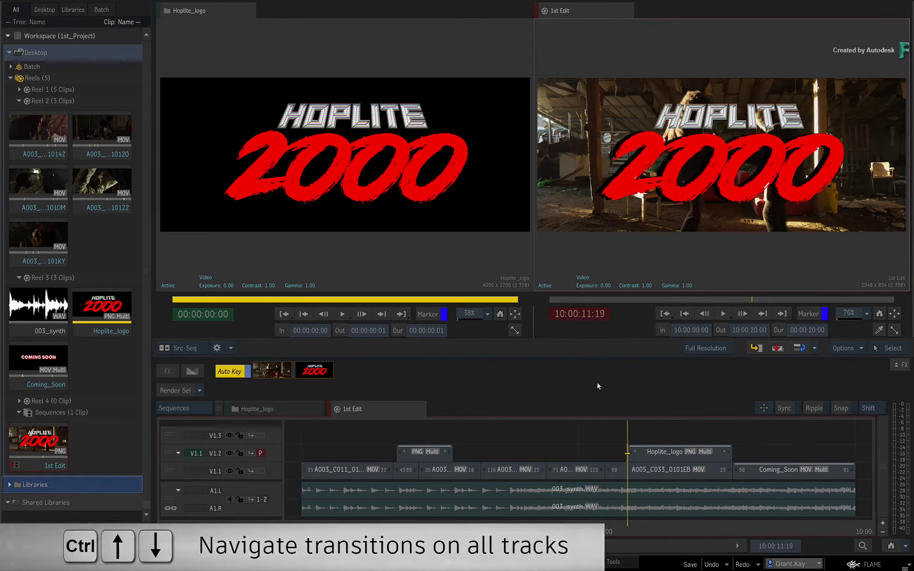
Step the positioner back through the transitions on all tracks to 10:00:03:08
key("ctrl+Up")
key("ctrl+Up")
key("ctrl+Up")
key("ctrl+Up")
key("ctrl+Up")
key("ctrl+Up")
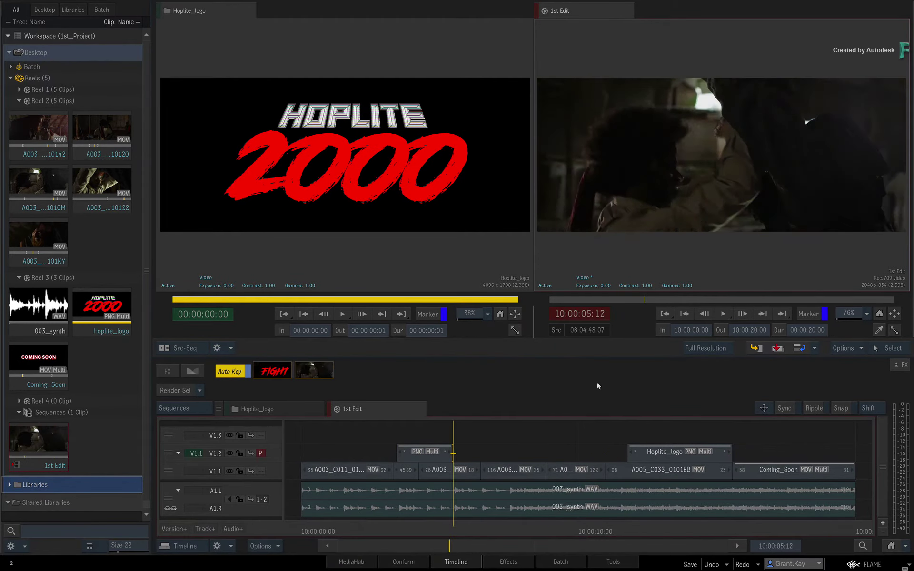
key("ctrl+Up")
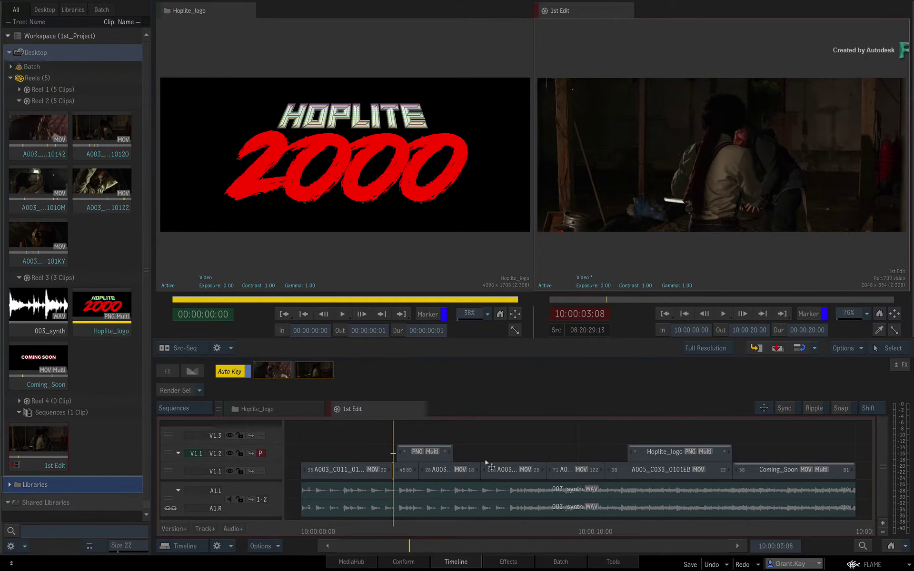
Move the positioner to 10:00:14:24 over the Hoplite_logo clip and switch the current track between V1.2 and V1.1, ending on V1.1
left_click_drag(405, 524, 716, 526)
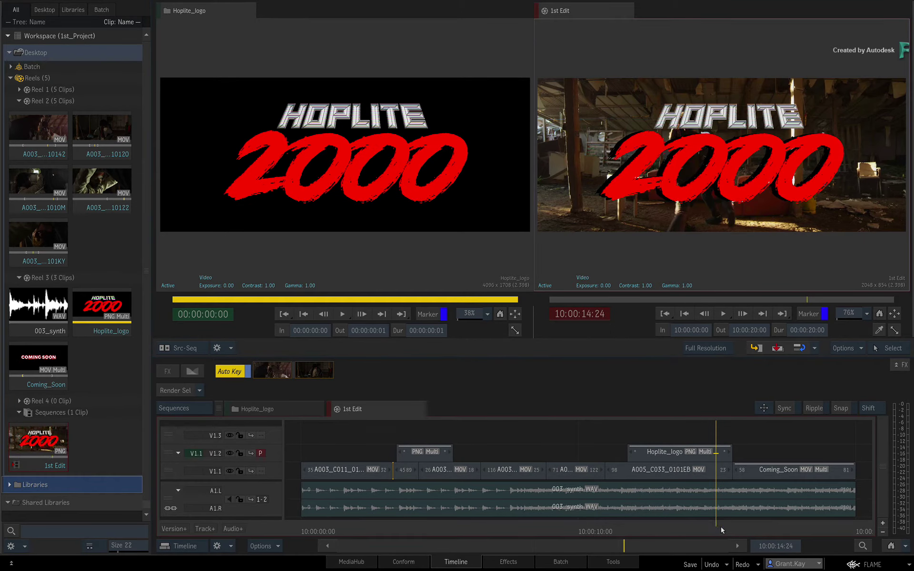
key("Down")
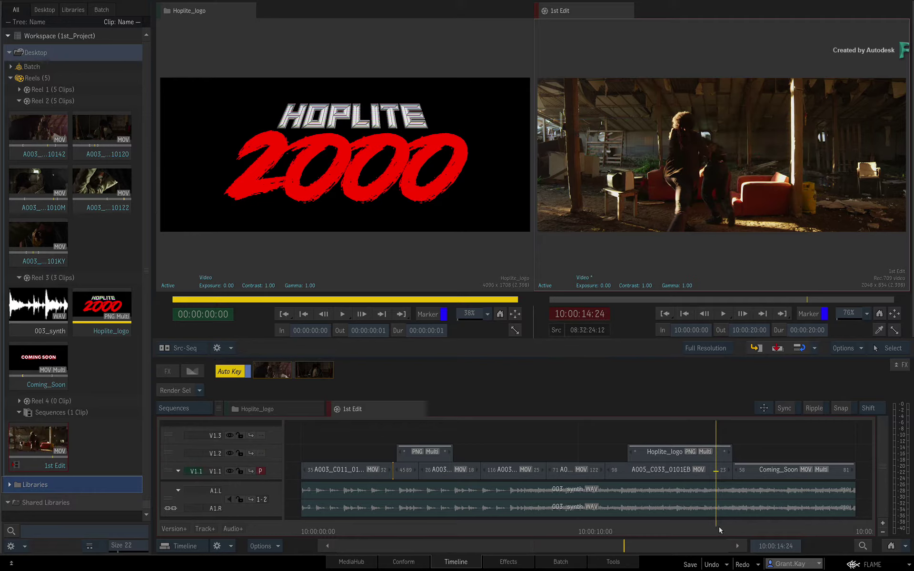
mouse_move(719, 527)
left_mouse_down()
mouse_move(386, 502)
mouse_move(736, 543)
mouse_move(790, 528)
mouse_move(429, 512)
mouse_move(719, 523)
left_mouse_up()
key("Up")
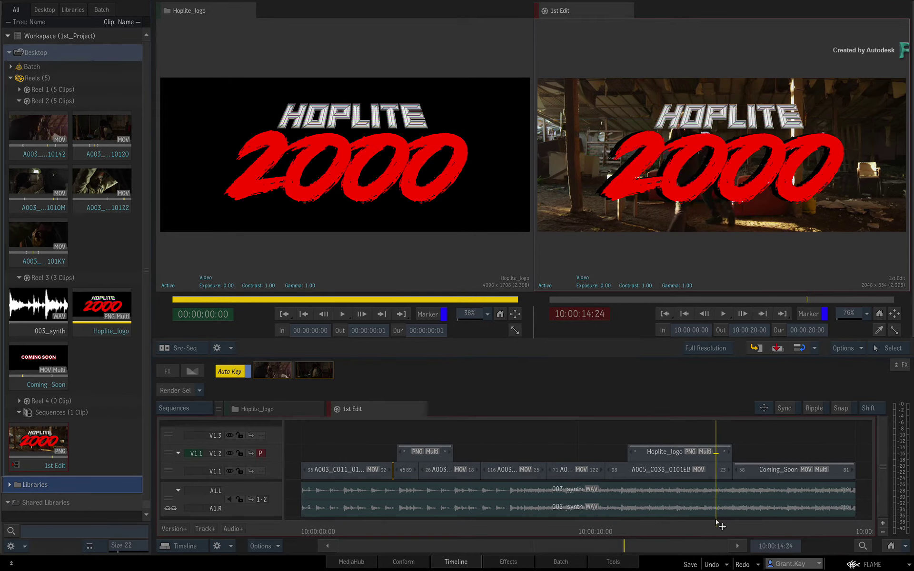
key("Down")
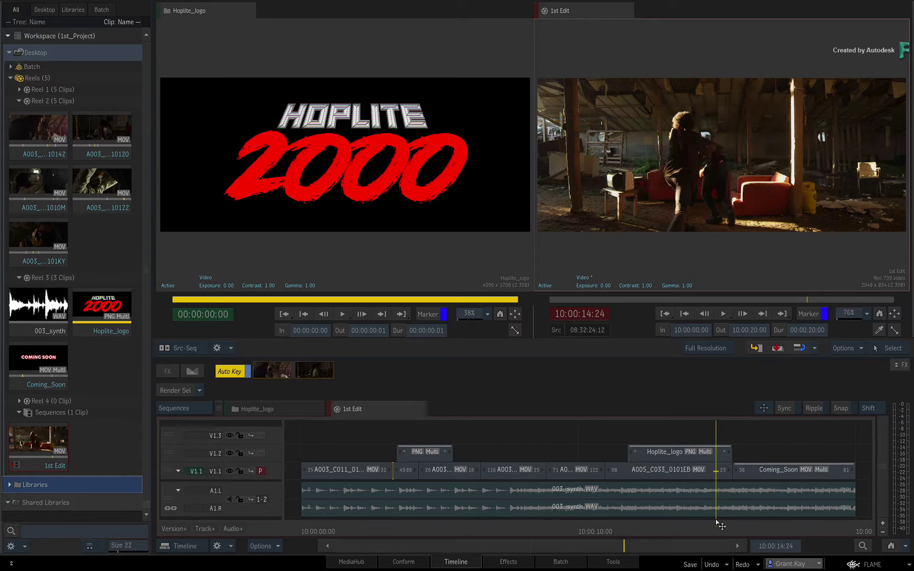
Move the positioner to 10:00:14:21 and make the top video track the current one
mouse_move(710, 523)
left_mouse_down()
mouse_move(397, 505)
mouse_move(459, 516)
mouse_move(694, 520)
mouse_move(454, 499)
mouse_move(713, 519)
left_mouse_up()
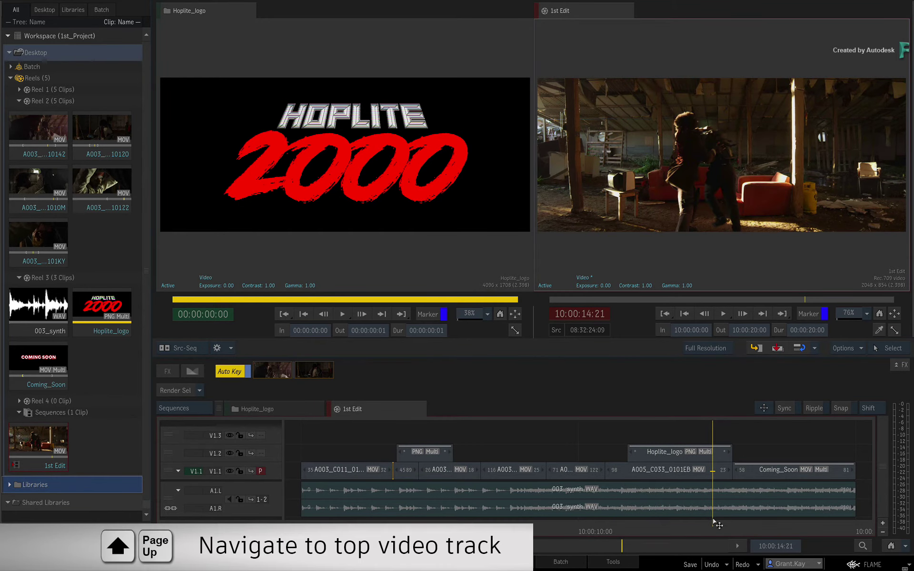
key("shift+Page_Up")
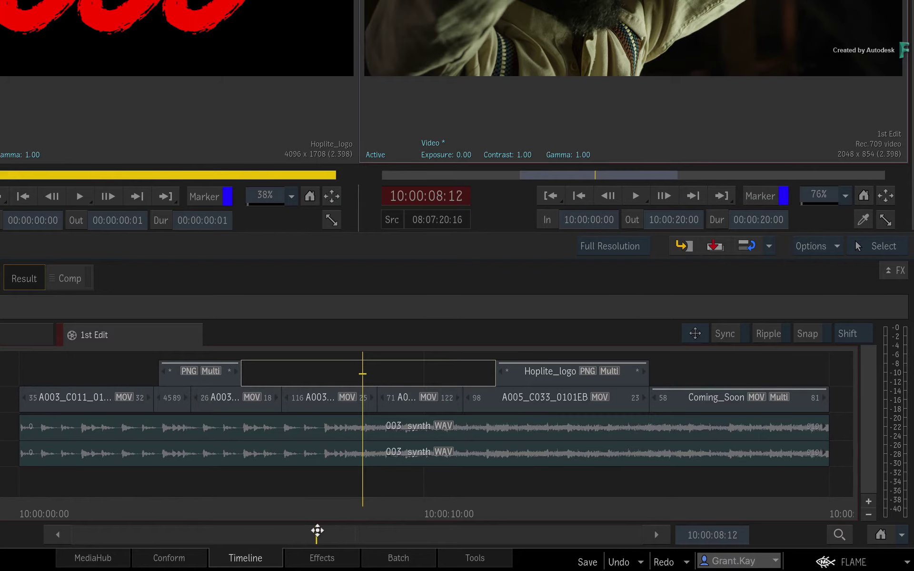
Zoom the timeline in around the positioner at 10:00:08:12 and toggle repeatedly between the full sequence and the zoomed view
left_click_drag(317, 531, 359, 291)
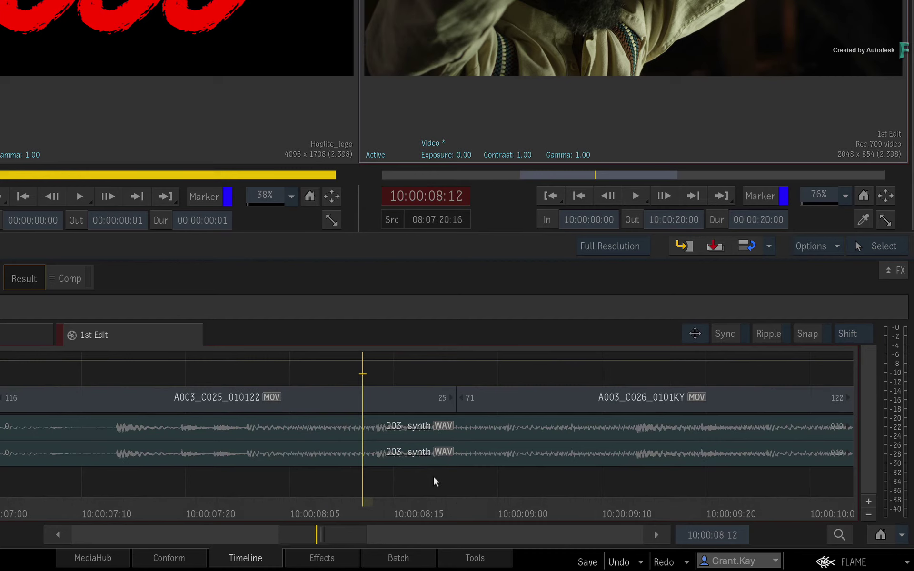
left_click(872, 537)
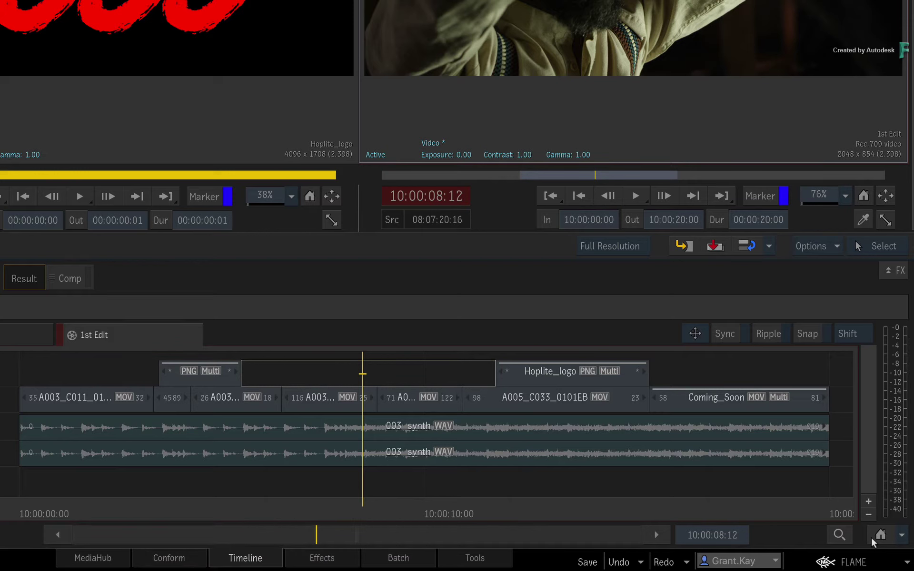
left_click(871, 538)
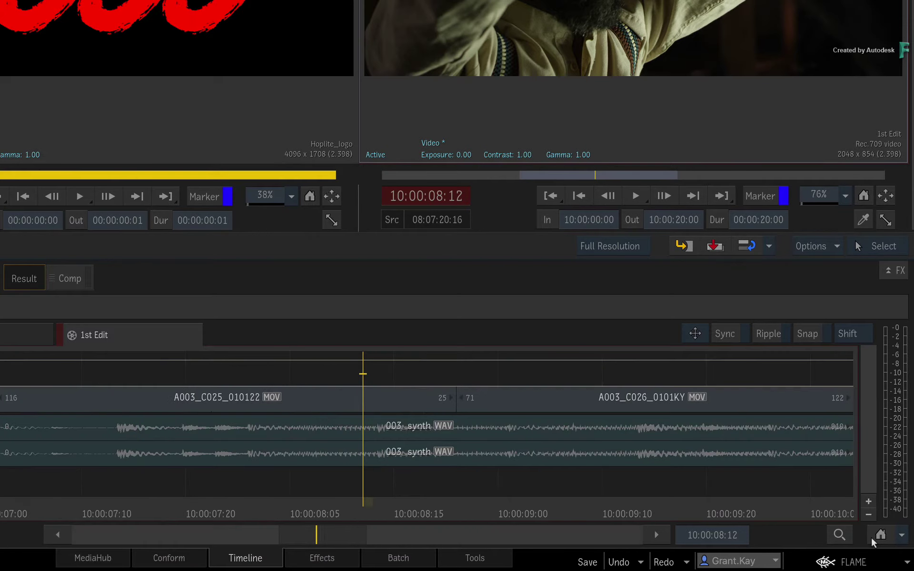
left_click(871, 538)
left_click(871, 538)
left_click(871, 538)
left_click(871, 538)
left_click(871, 536)
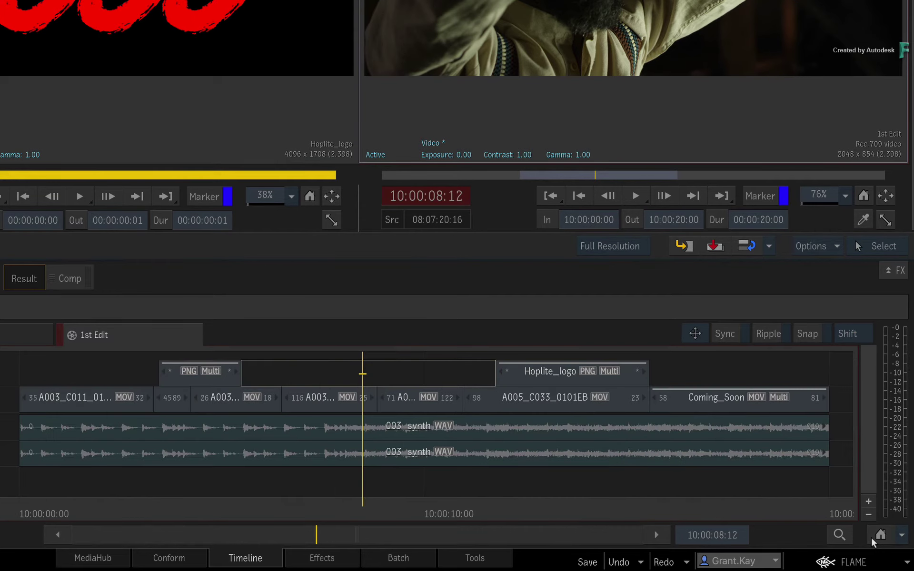
left_click(871, 538)
left_click(870, 536)
left_click(870, 536)
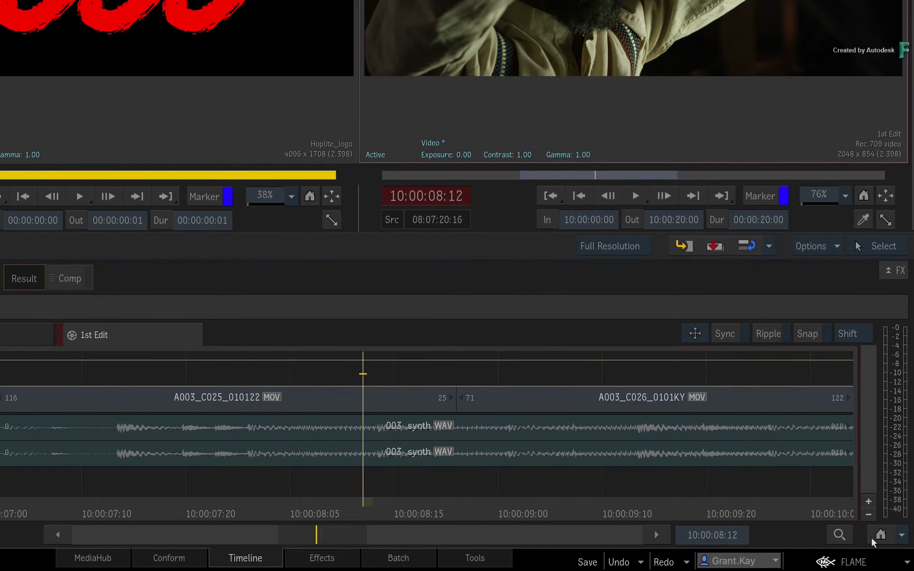
left_click(871, 538)
left_click(871, 538)
left_click(871, 538)
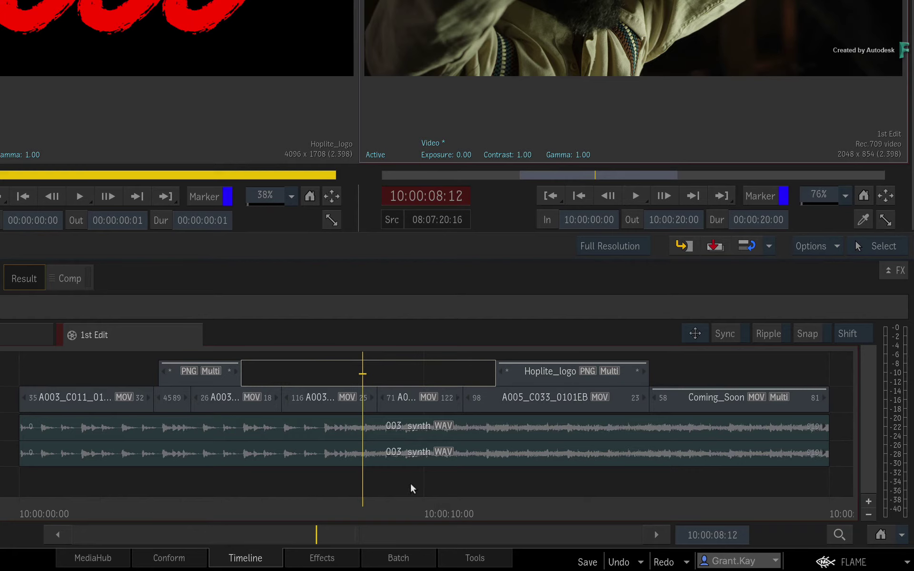
Use the rectangular zoom on the timeline area around the start of the Hoplite_logo clip and reset to the full sequence view
key("shift+z")
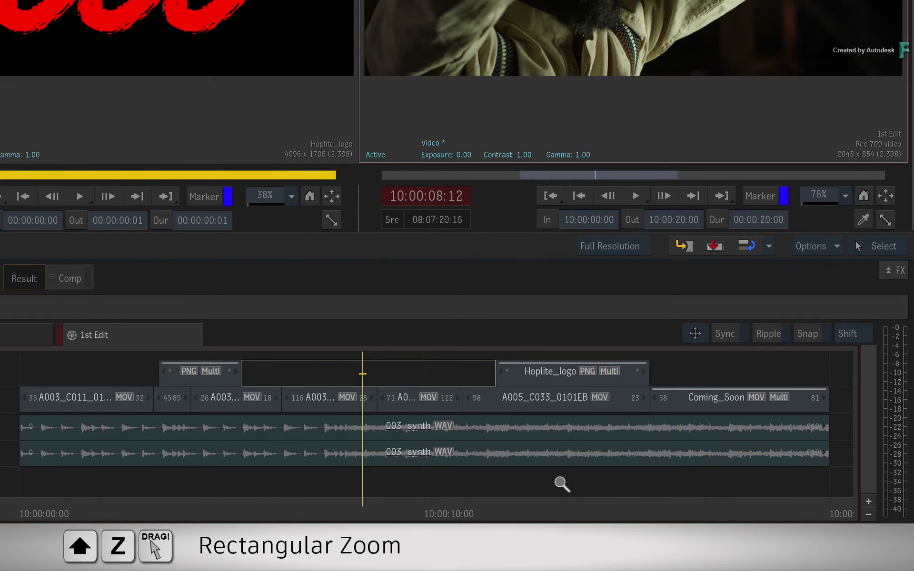
left_click_drag(561, 482, 425, 351)
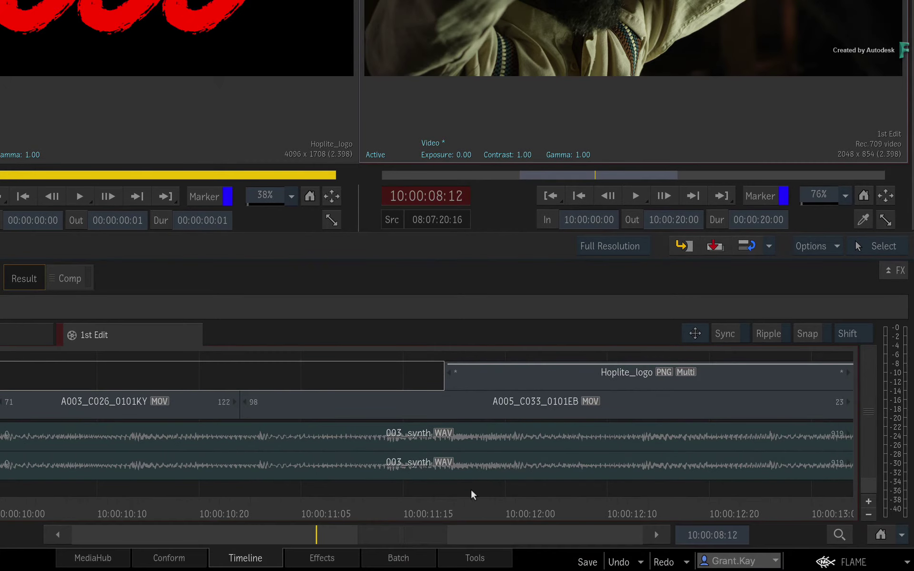
left_click(881, 533)
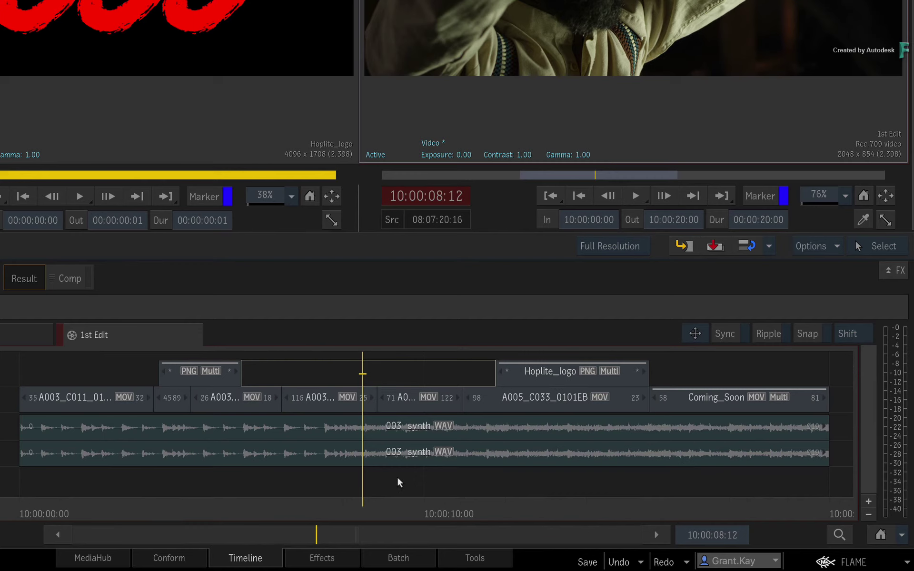
Zoom the timeline in around the positioner at 10:00:08:12 and pan the sequence along to the Hoplite_logo clip
key("ctrl+space")
left_click_drag(380, 434, 512, 440)
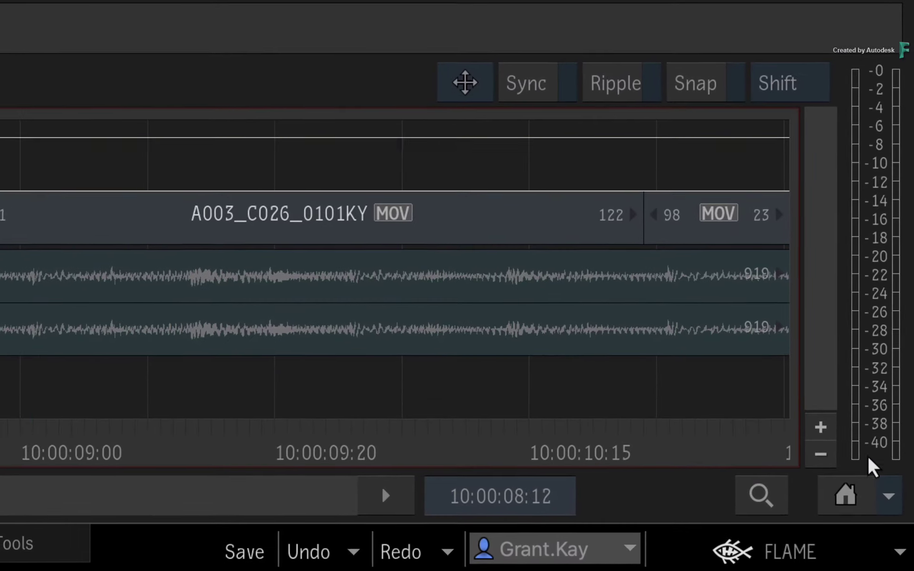
left_click(899, 524)
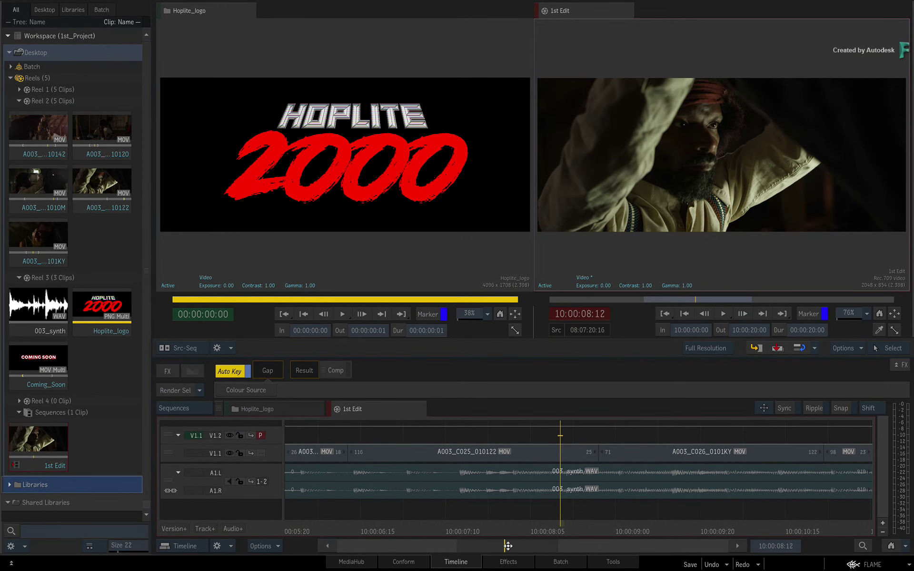
mouse_move(508, 546)
left_mouse_down()
mouse_move(517, 546)
mouse_move(486, 546)
mouse_move(506, 543)
left_mouse_up()
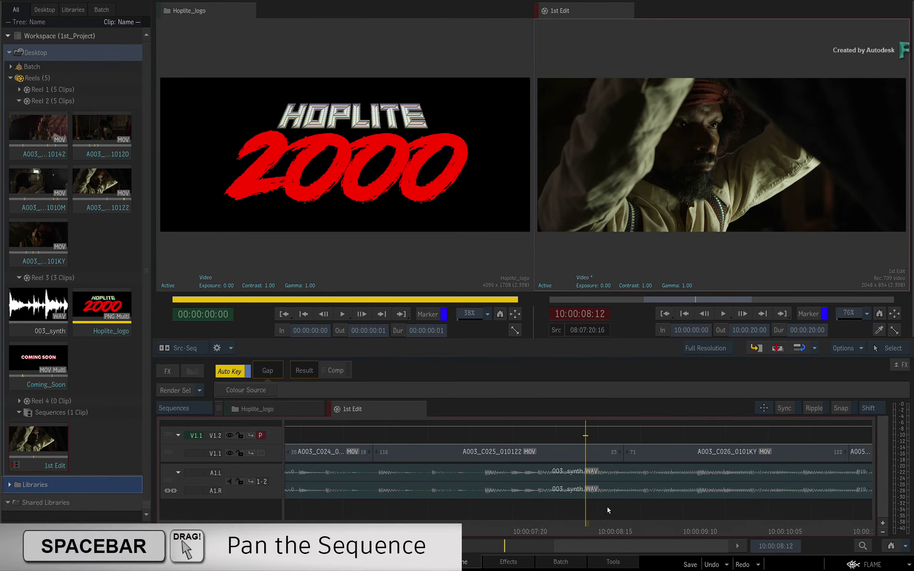
left_click_drag(645, 465, 582, 492)
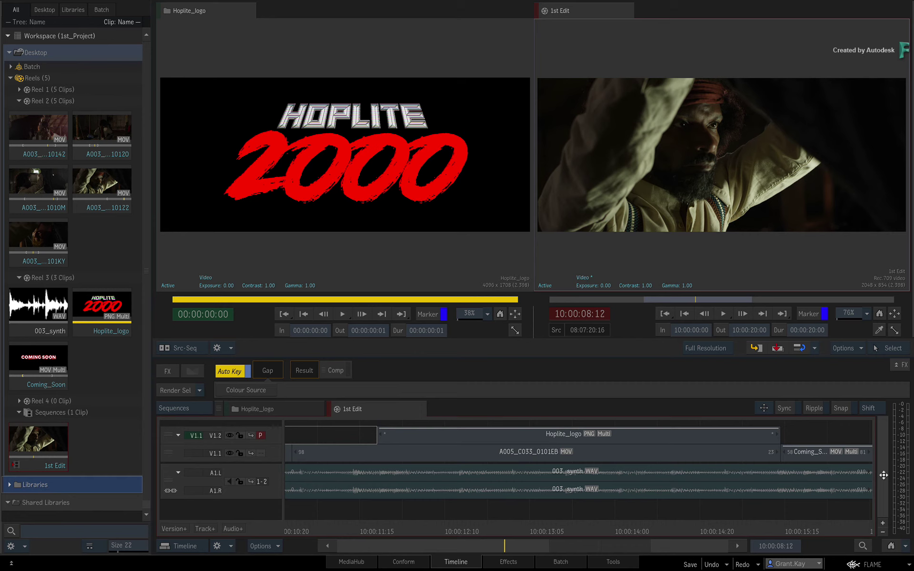
Increase the timeline track heights to show the clips' timecodes and source paths, and scroll vertically through the tracks
left_click_drag(882, 475, 819, 473)
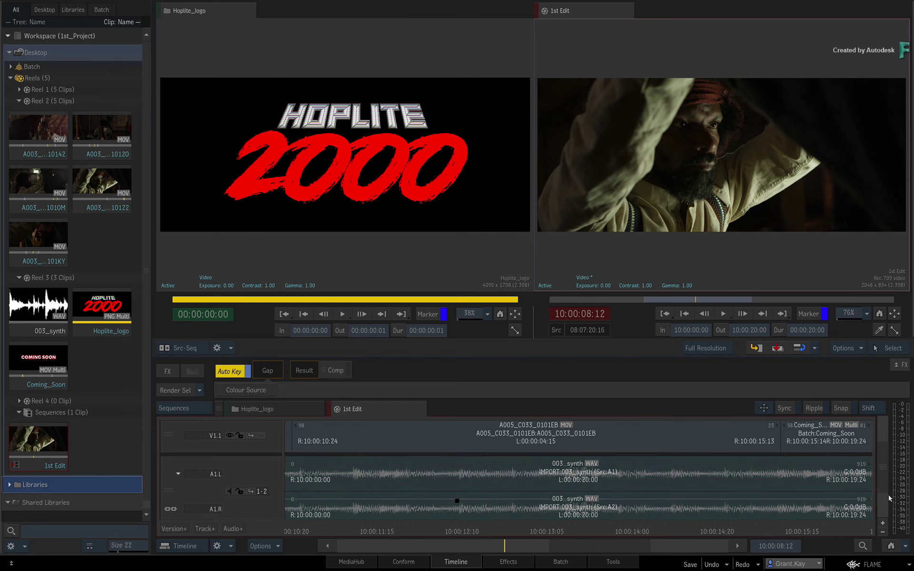
left_click(884, 523)
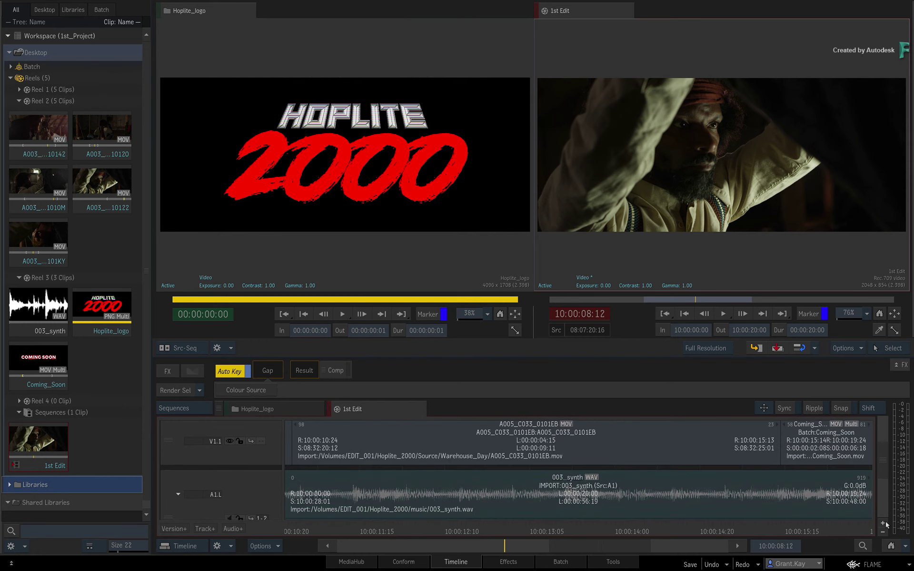
left_click(883, 524)
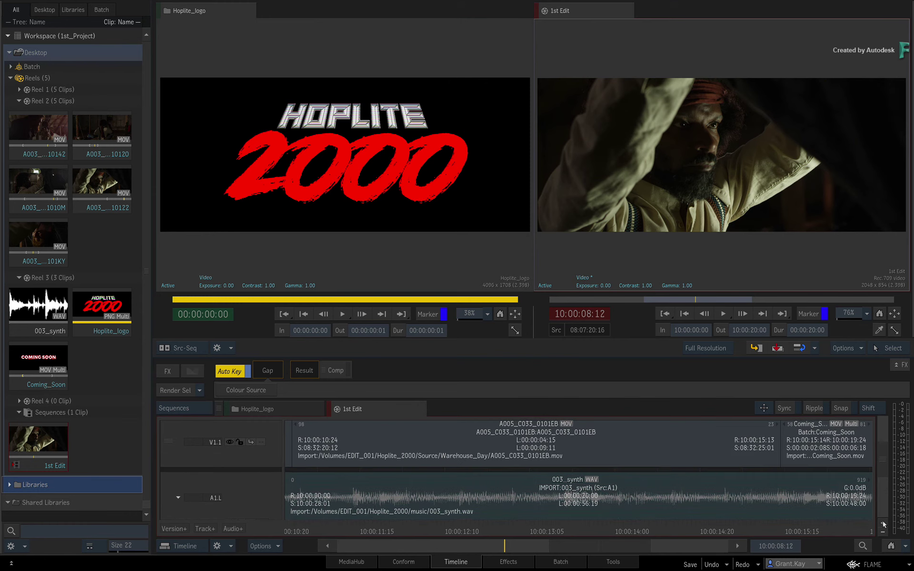
left_click_drag(883, 453, 860, 458)
scroll(860, 458, "down", 3)
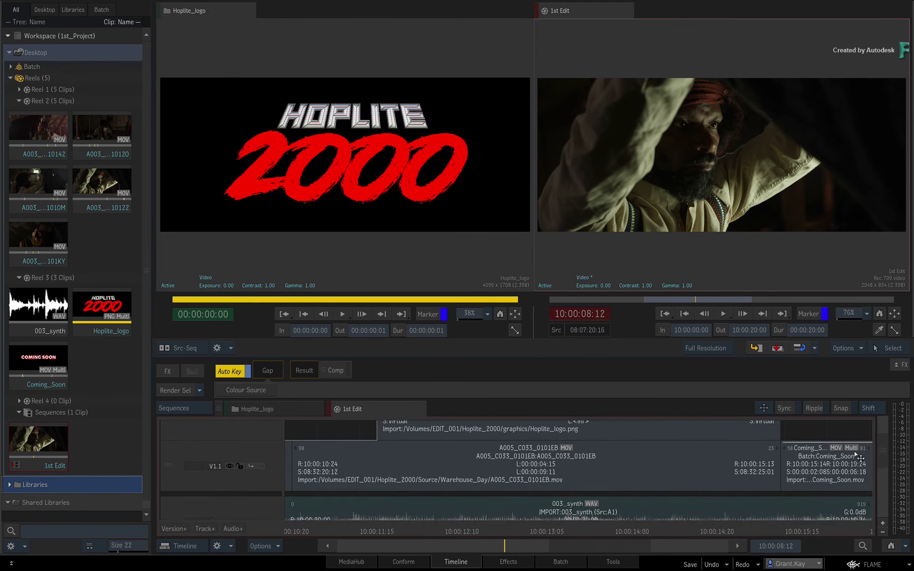